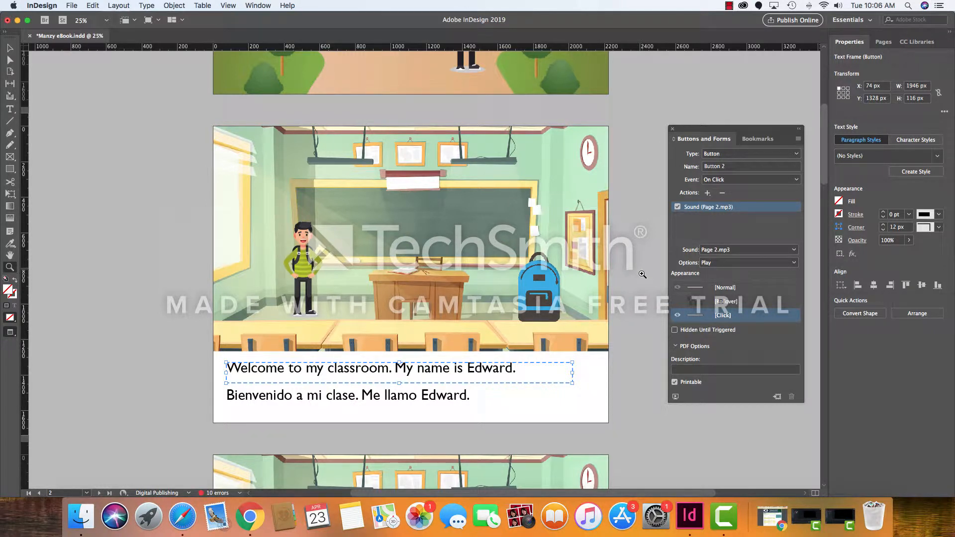
Draw a rectangle about 300 by 425 px around the blue backpack on page 2 and set its stroke to None
click(10, 171)
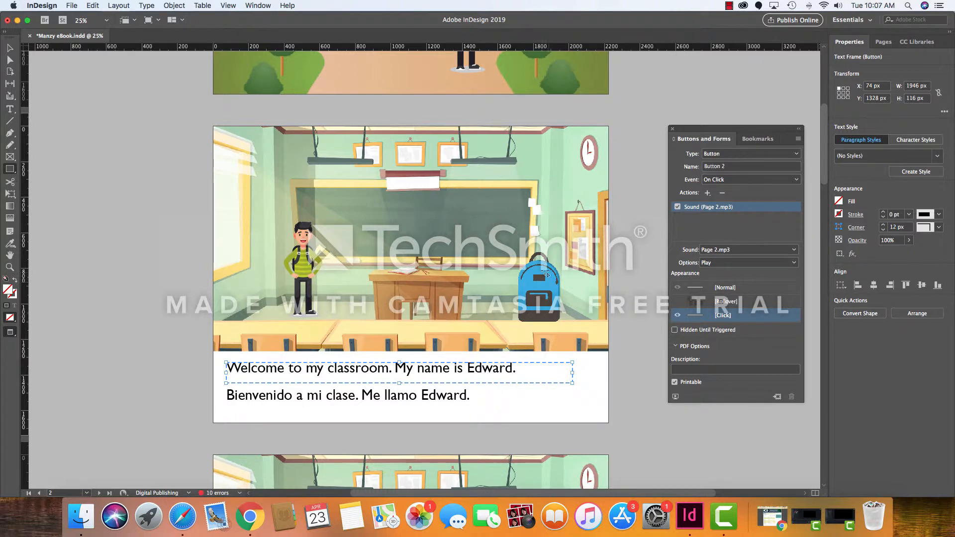
drag(512, 245, 567, 324)
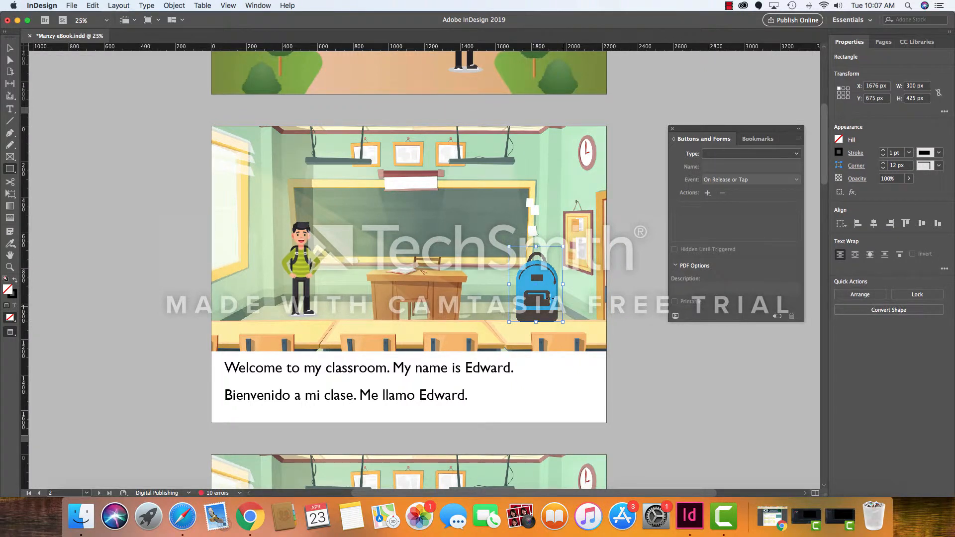
scroll(549, 298, down, 1)
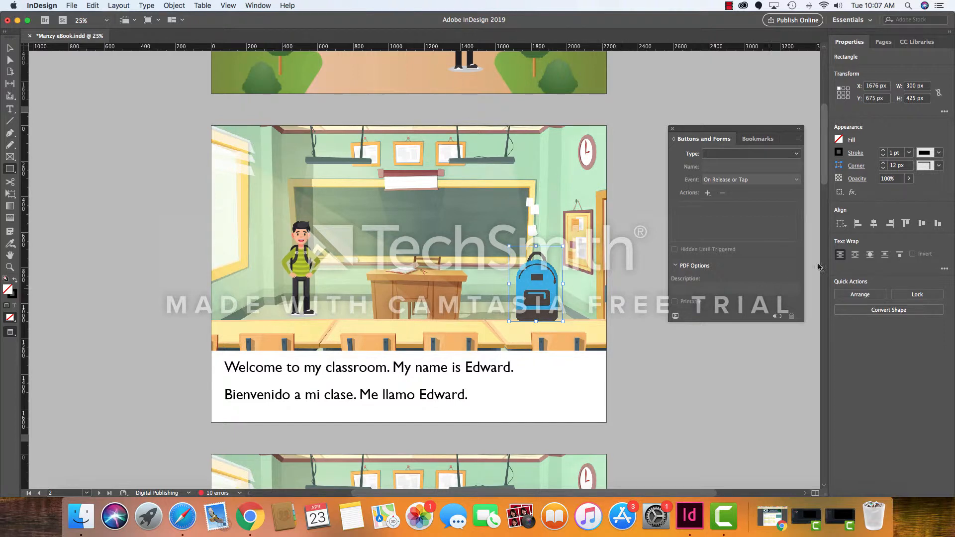
click(839, 154)
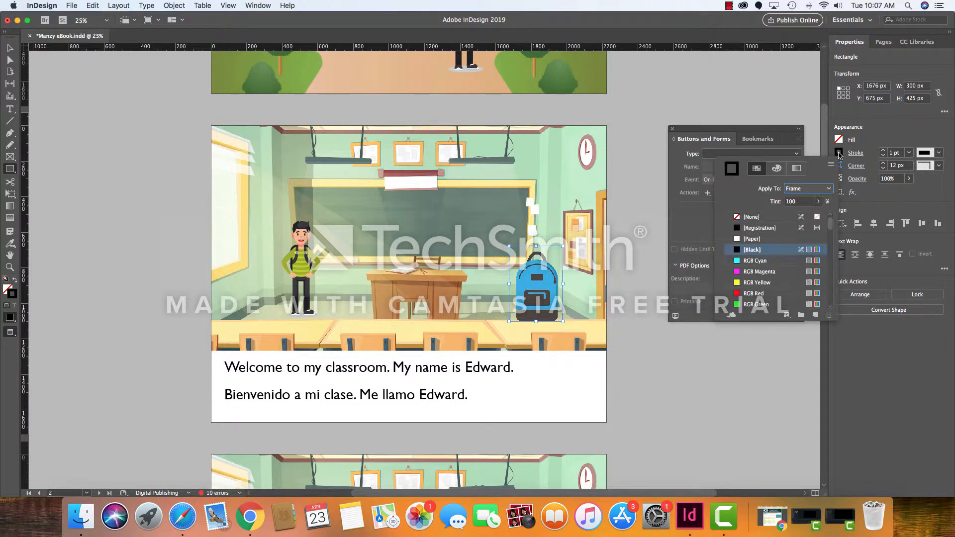
click(766, 219)
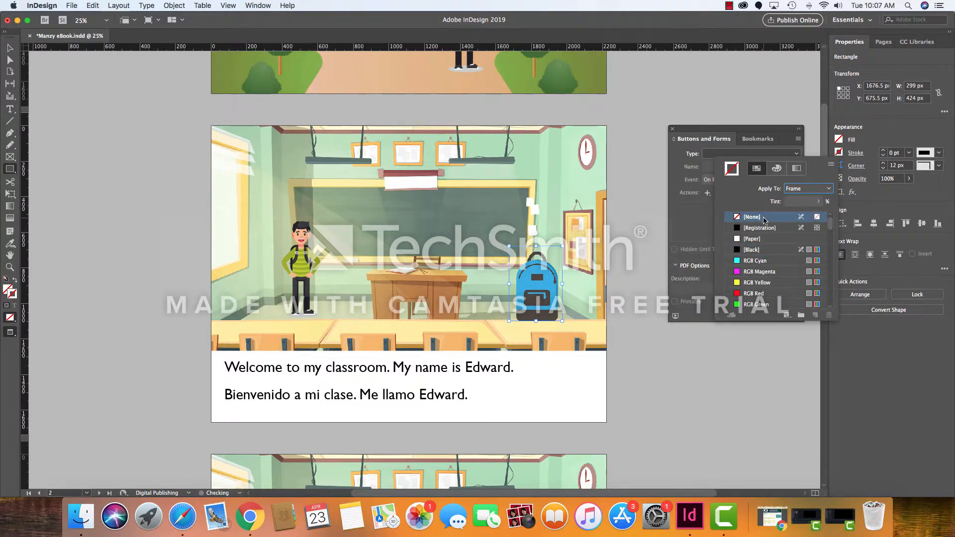
click(866, 143)
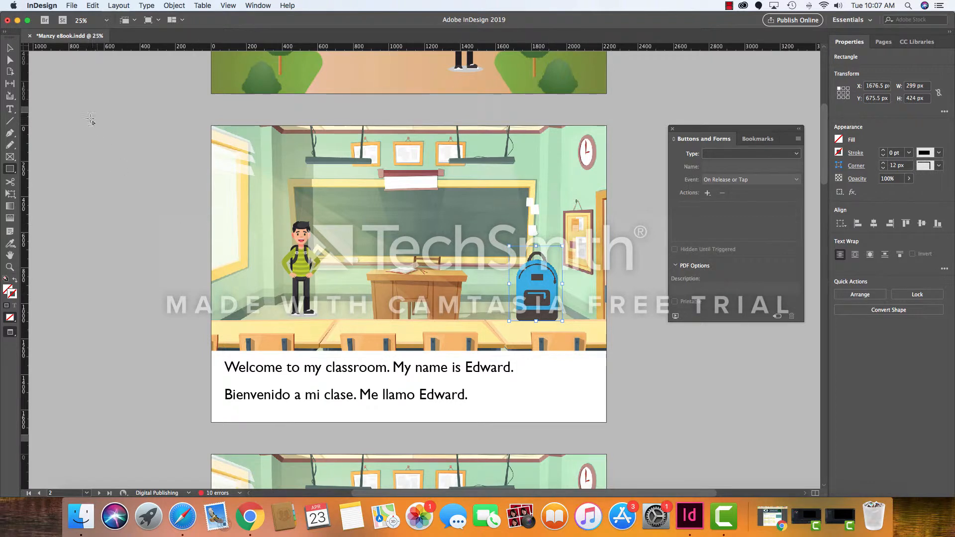
Add a small text frame reading "Backpack" above and to the left of the blue backpack
click(10, 109)
drag(456, 248, 499, 261)
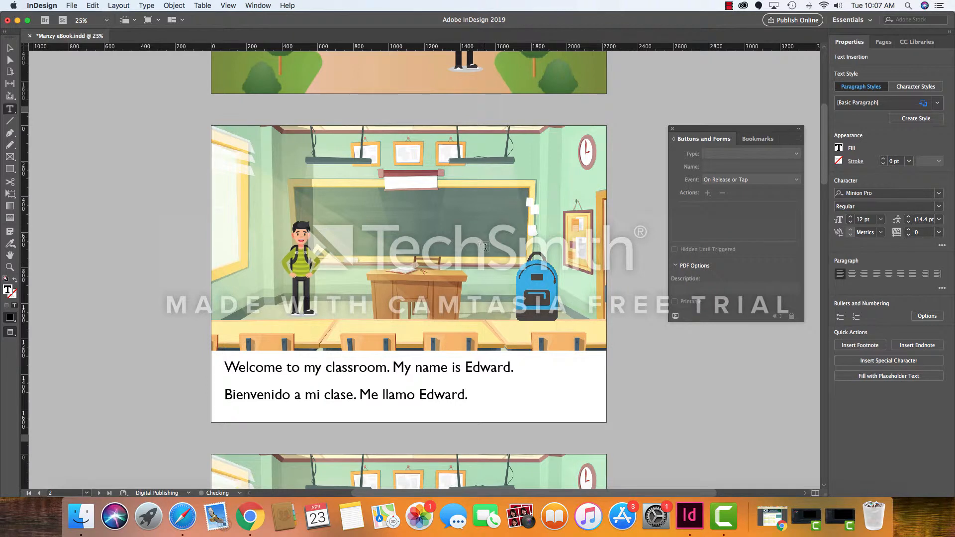
Set the font size of the "Backpack" text to 60 pt
drag(452, 246, 473, 246)
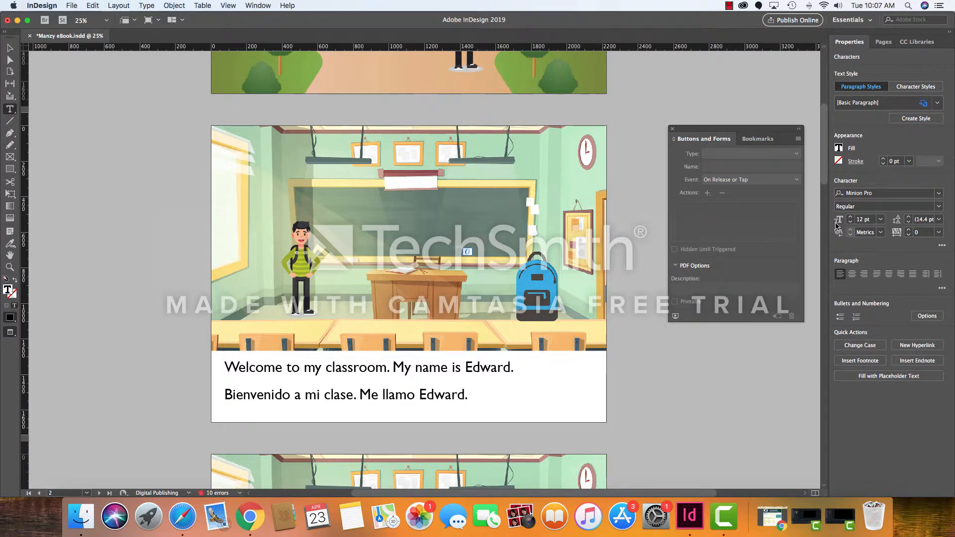
click(851, 218)
click(851, 218)
click(851, 218)
click(850, 218)
click(850, 218)
click(850, 218)
click(850, 218)
click(850, 218)
click(882, 222)
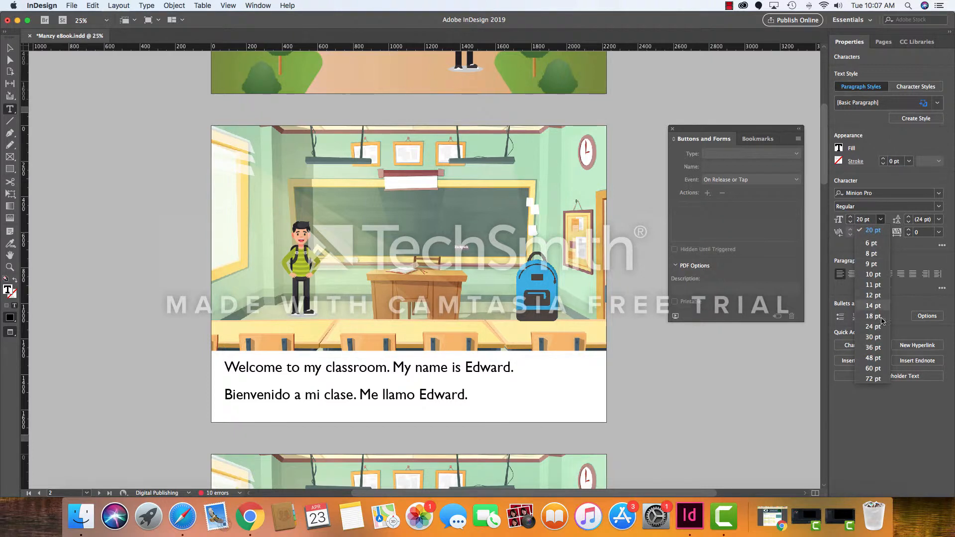
click(878, 348)
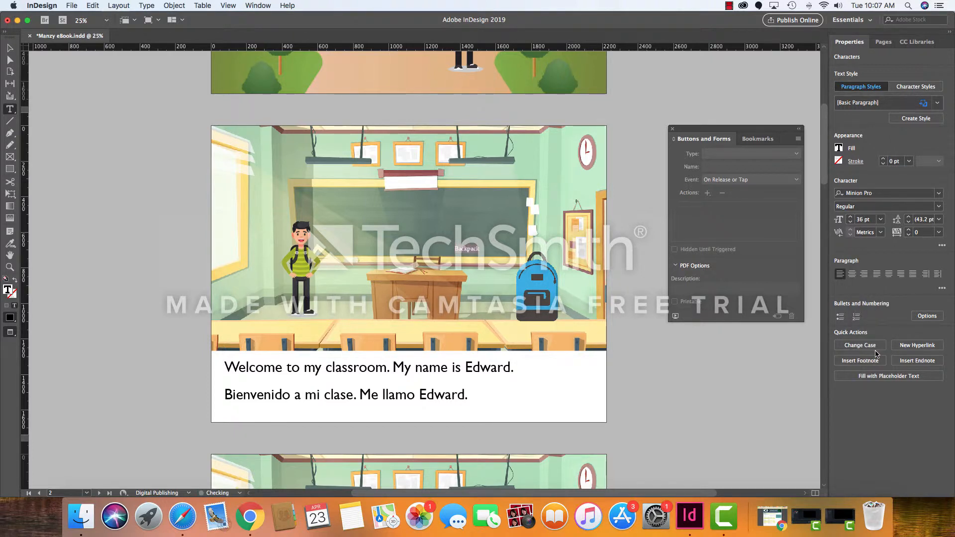
click(880, 220)
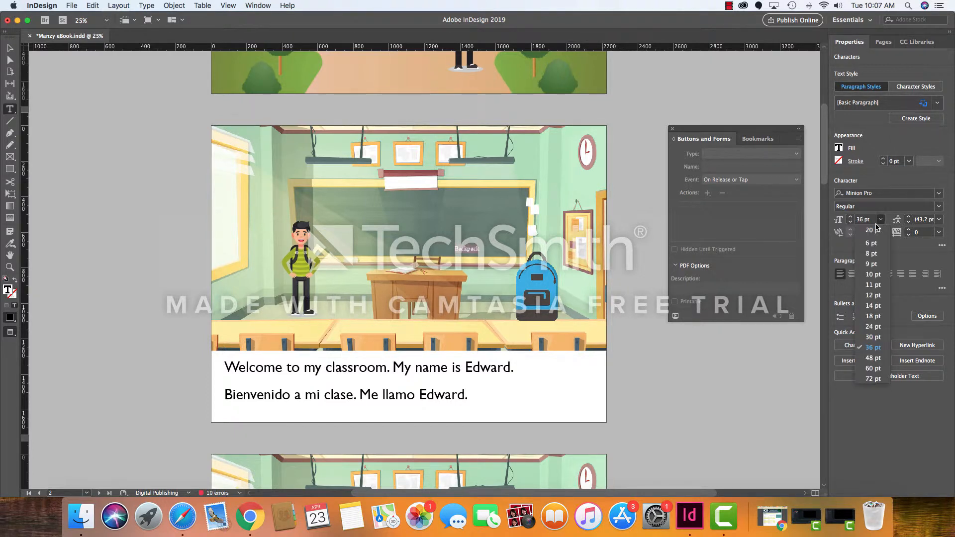
click(881, 358)
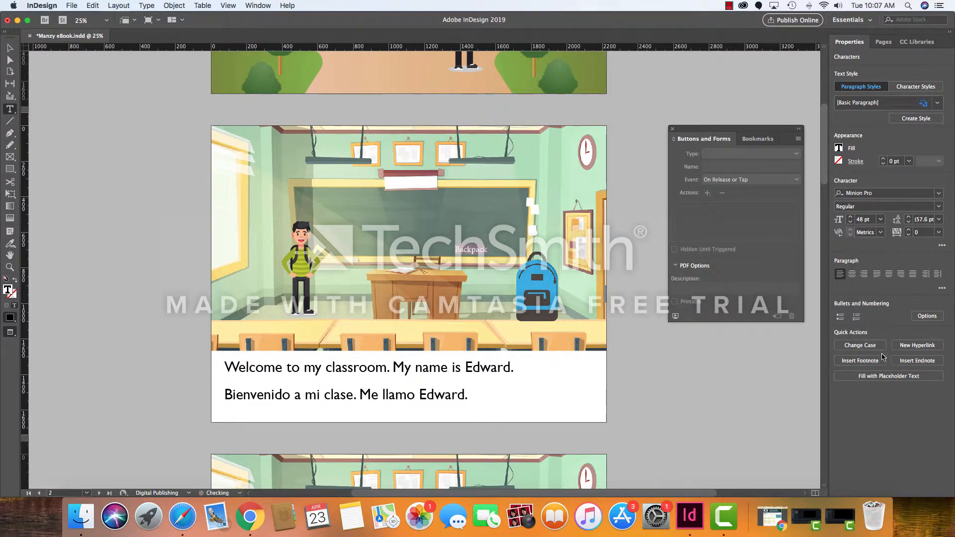
click(881, 220)
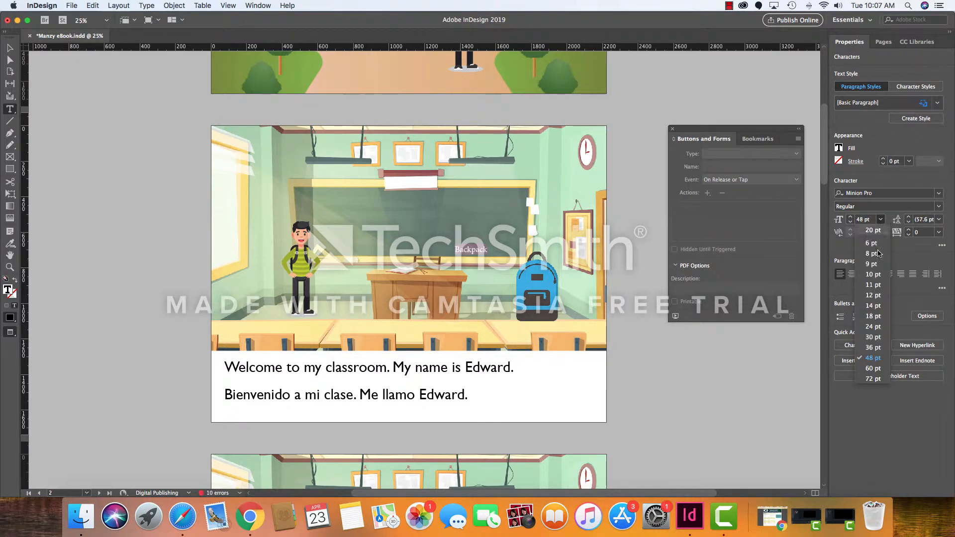
click(879, 369)
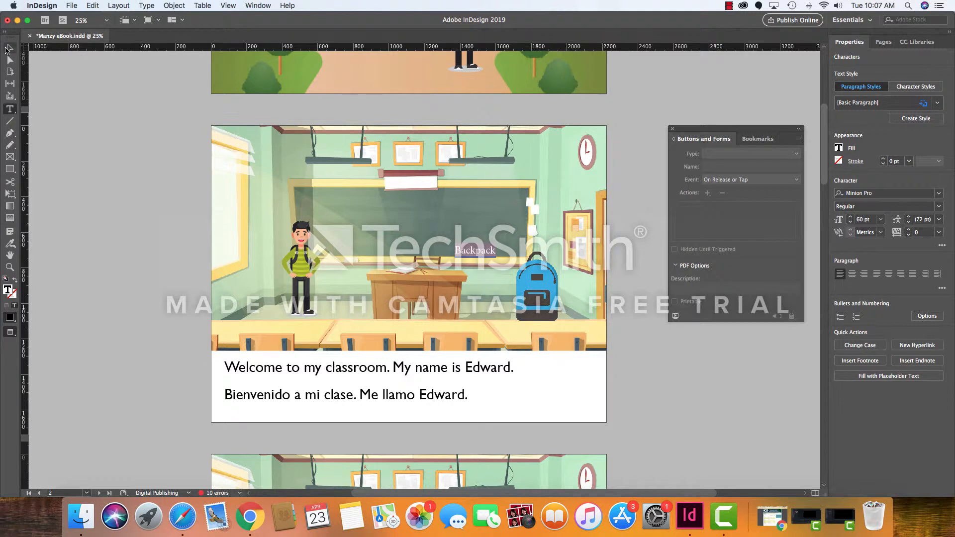
Move the "Backpack" text frame directly beside the blue backpack and group it with the backpack image
click(9, 48)
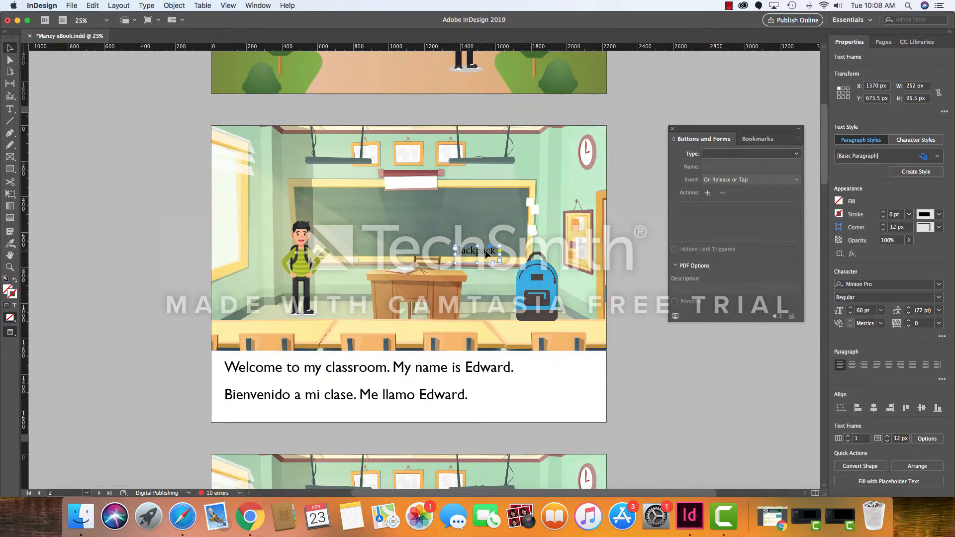
drag(488, 253, 500, 292)
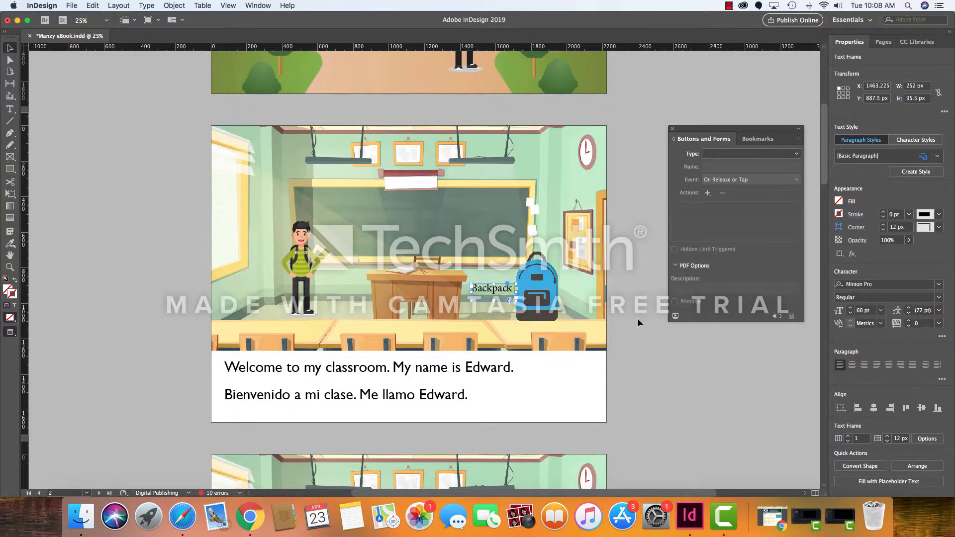
shift+click(549, 295)
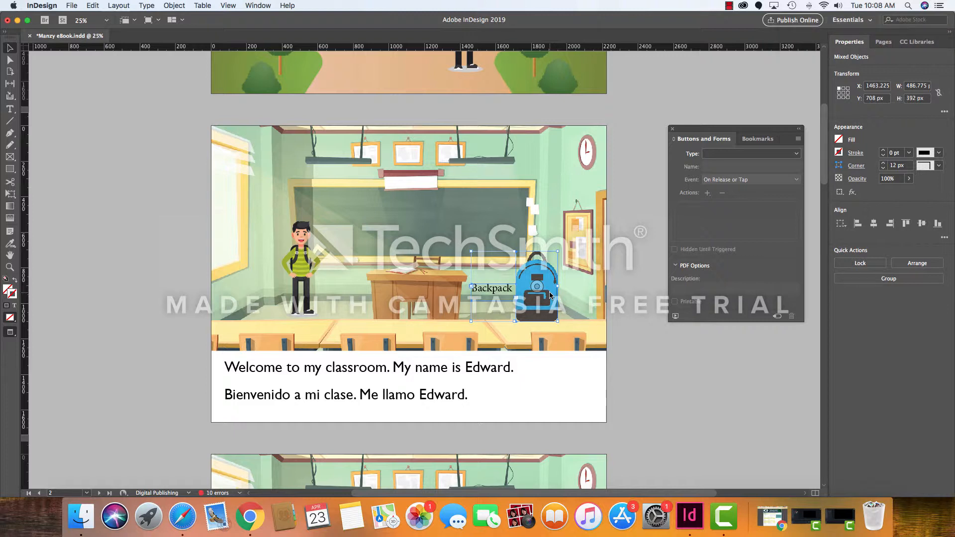
key(super+g)
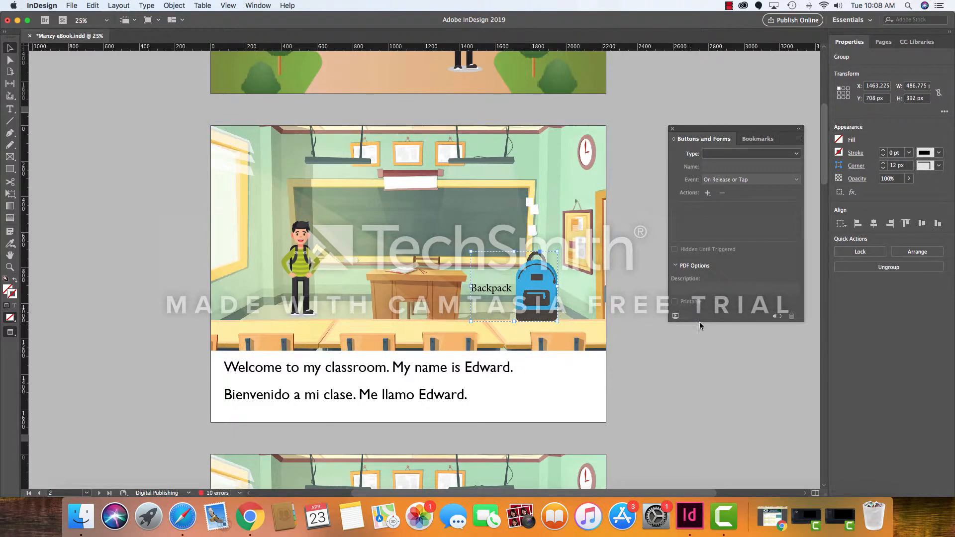
Convert the group of backpack image and label into a button
drag(727, 133, 687, 135)
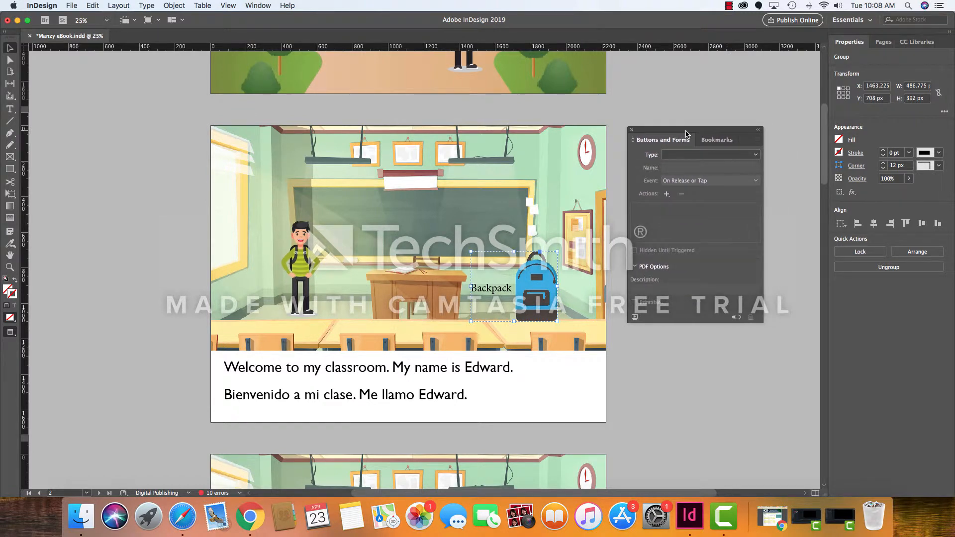
click(258, 6)
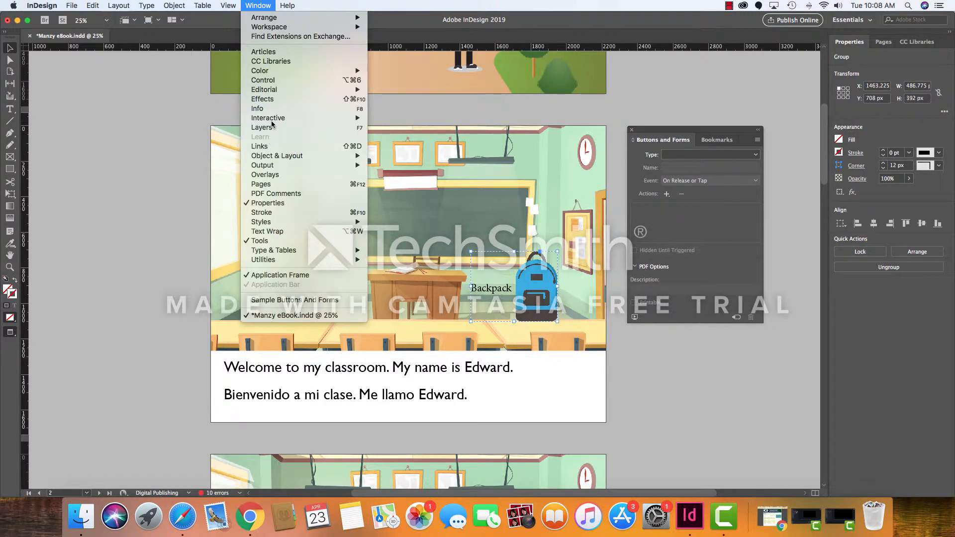
mouse_move(274, 120)
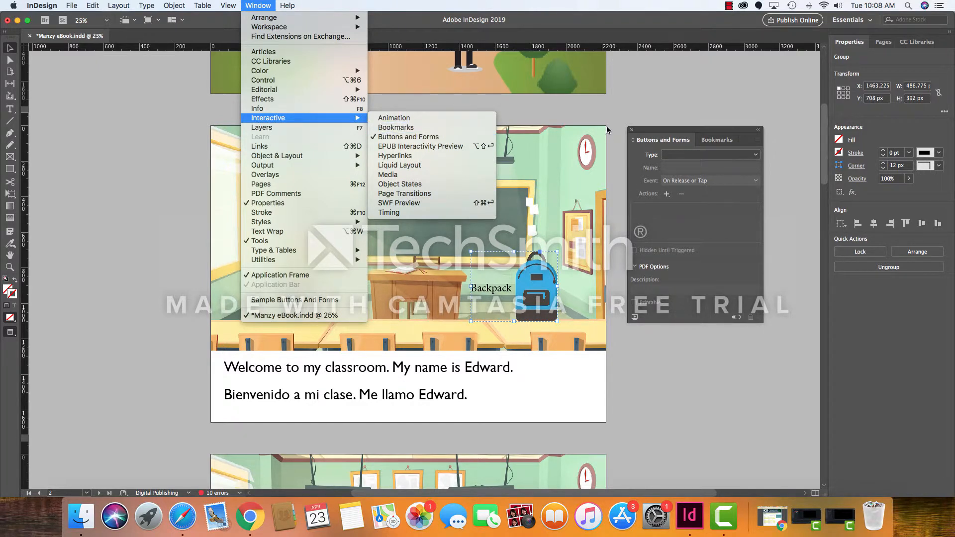
click(670, 134)
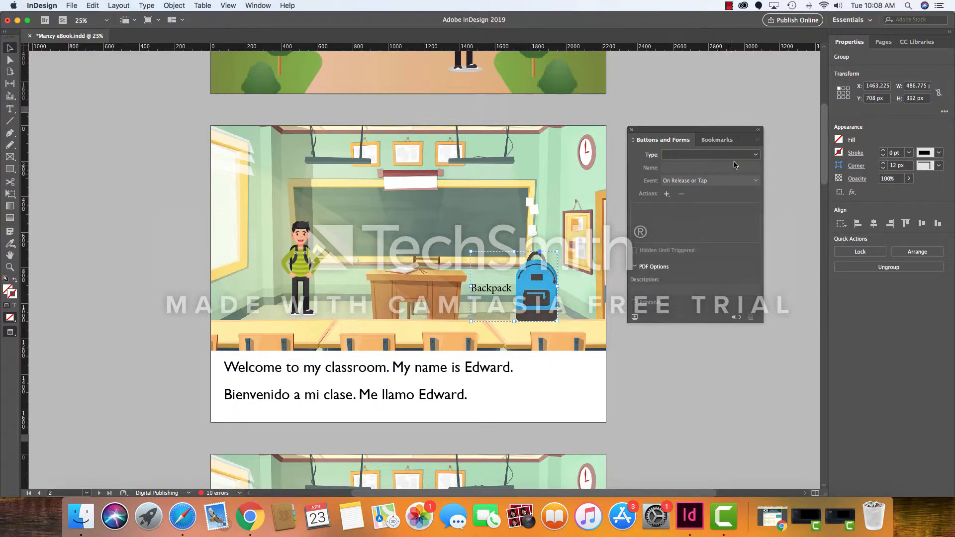
click(751, 158)
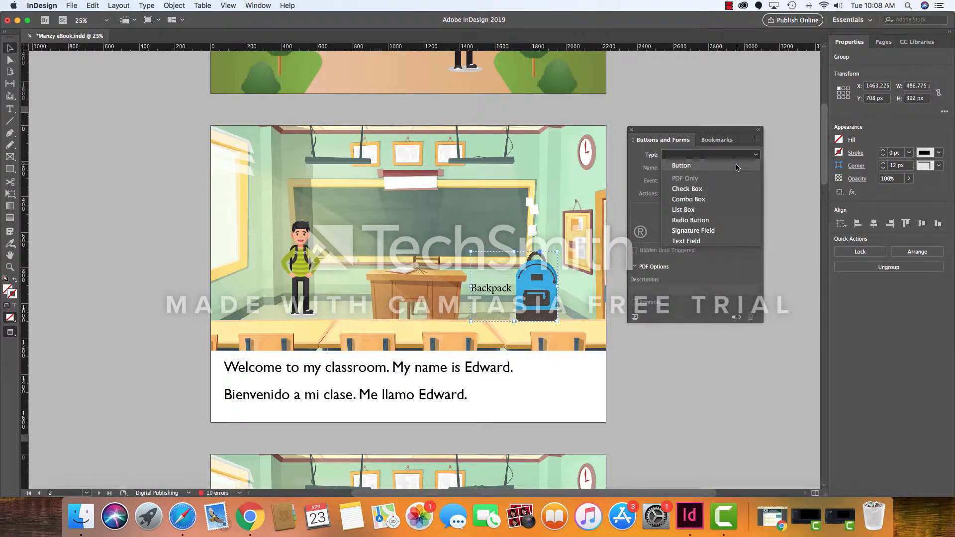
click(737, 164)
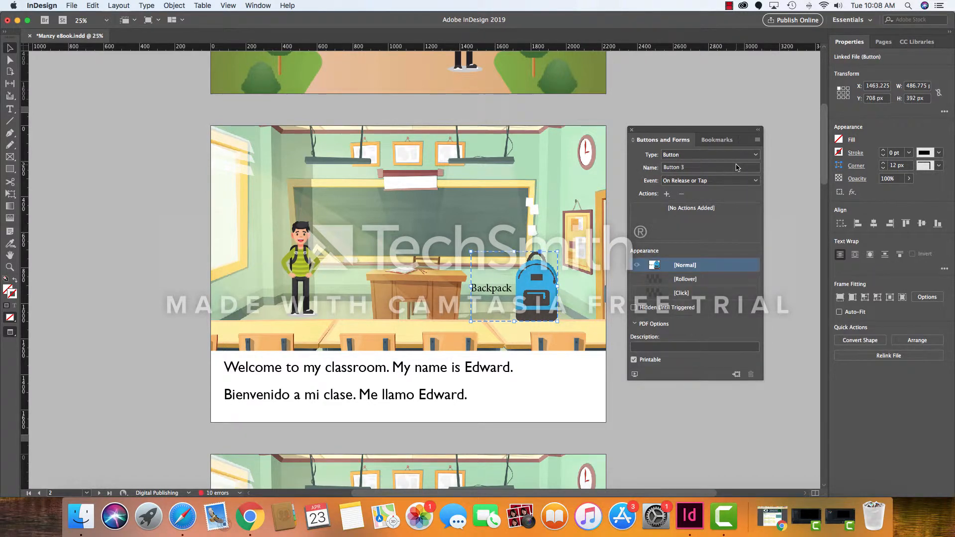
Name the button Backpack and set its event to On Roll Over
click(695, 167)
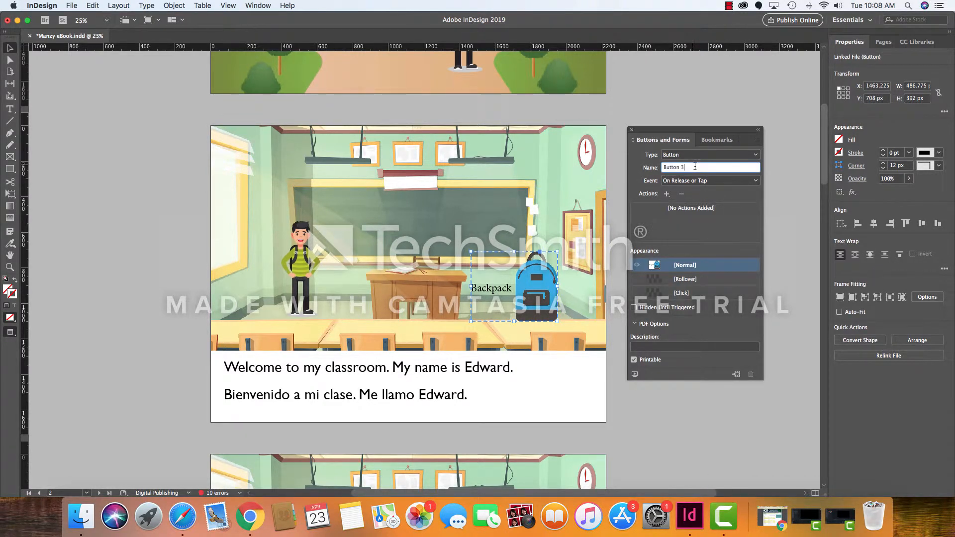
key(cmd+a)
text(Bu)
key(BackSpace)
text(ackp)
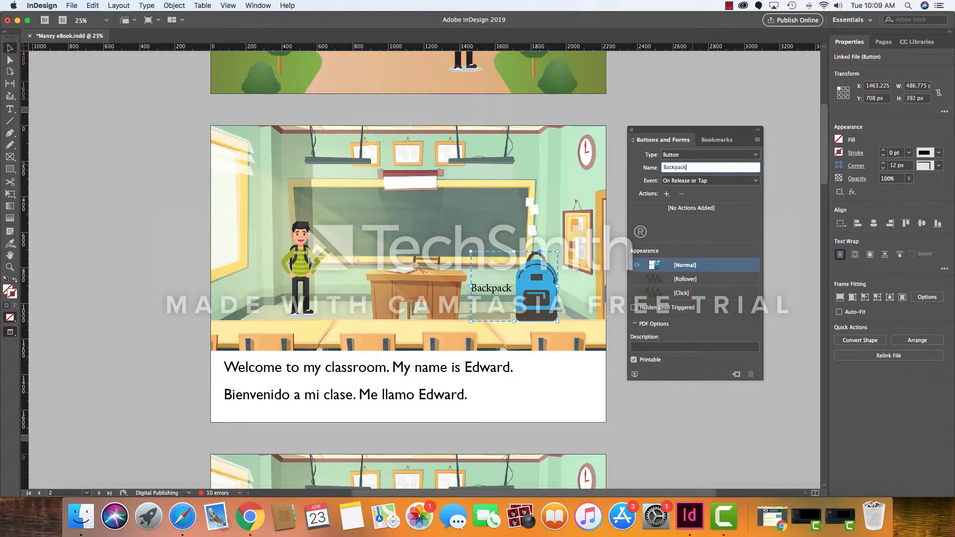
click(729, 182)
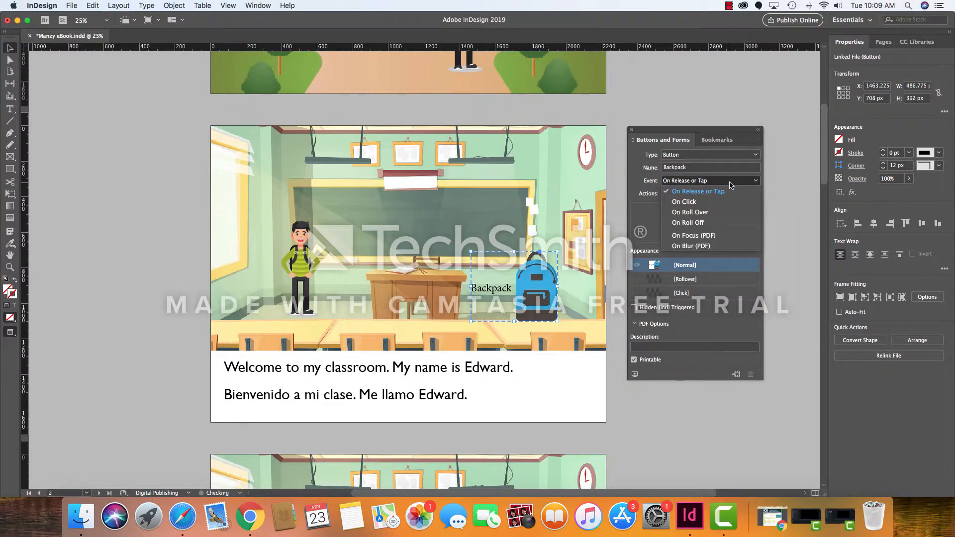
click(729, 213)
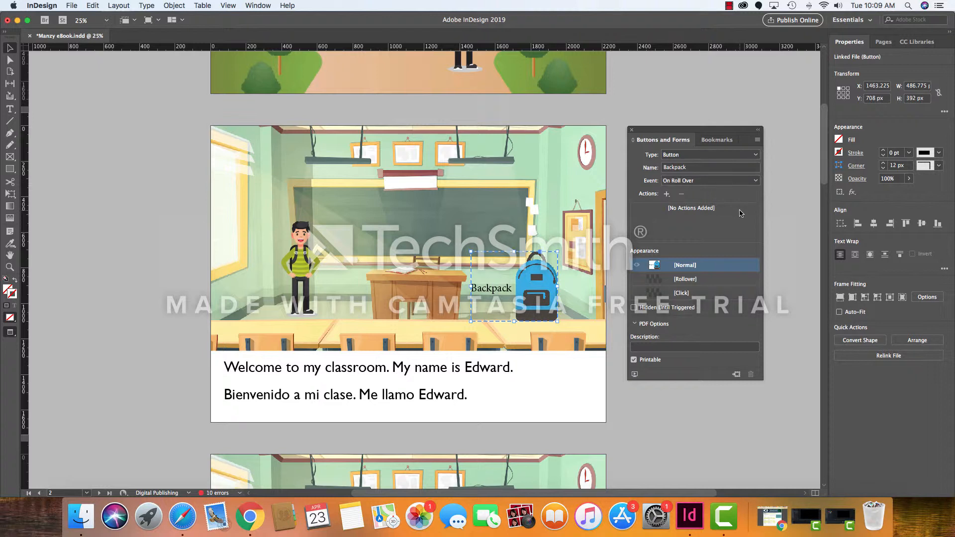
Enable the button's Rollover appearance and delete the "Backpack" text frame from its Normal appearance
click(710, 283)
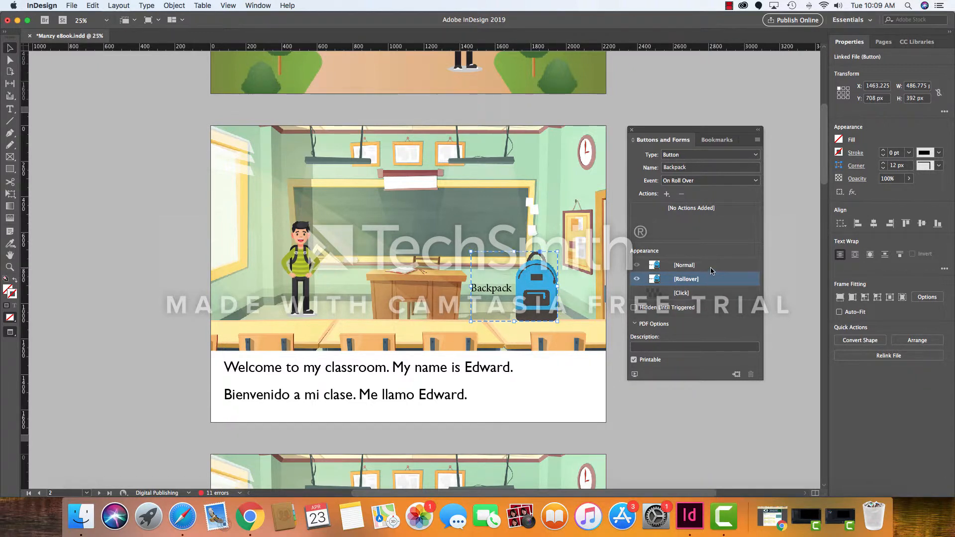
click(712, 270)
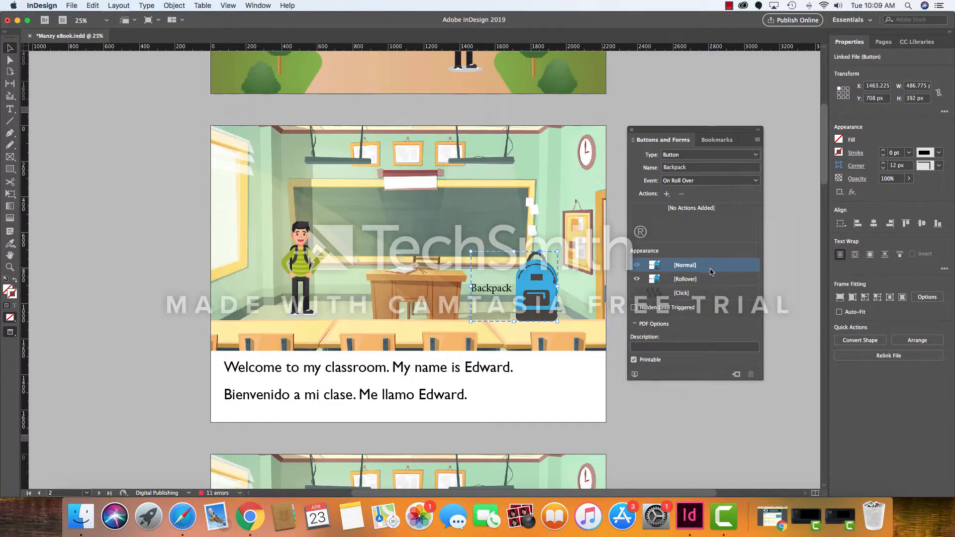
double_click(496, 291)
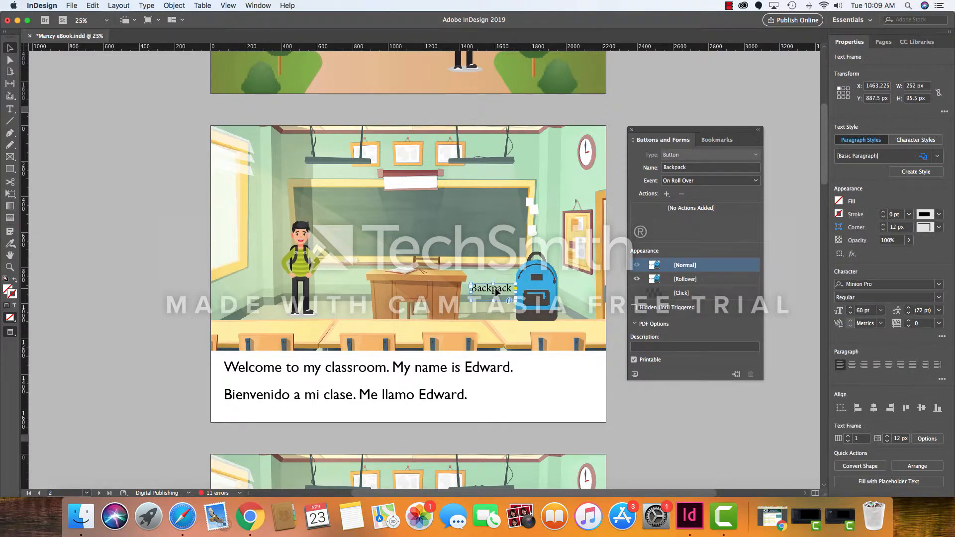
key(BackSpace)
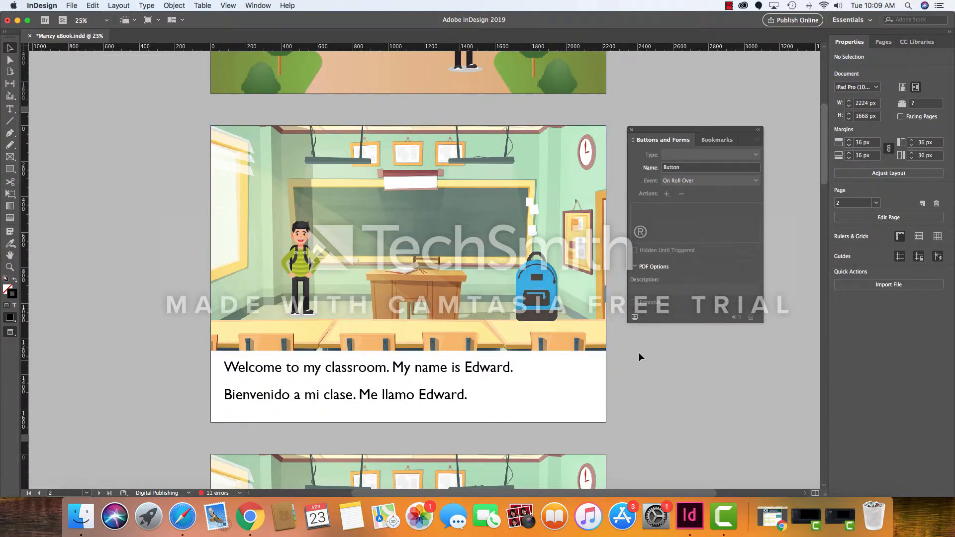
Preview the page in an enlarged EPUB Interactivity Preview, test the backpack's rollover, and close the preview
click(635, 317)
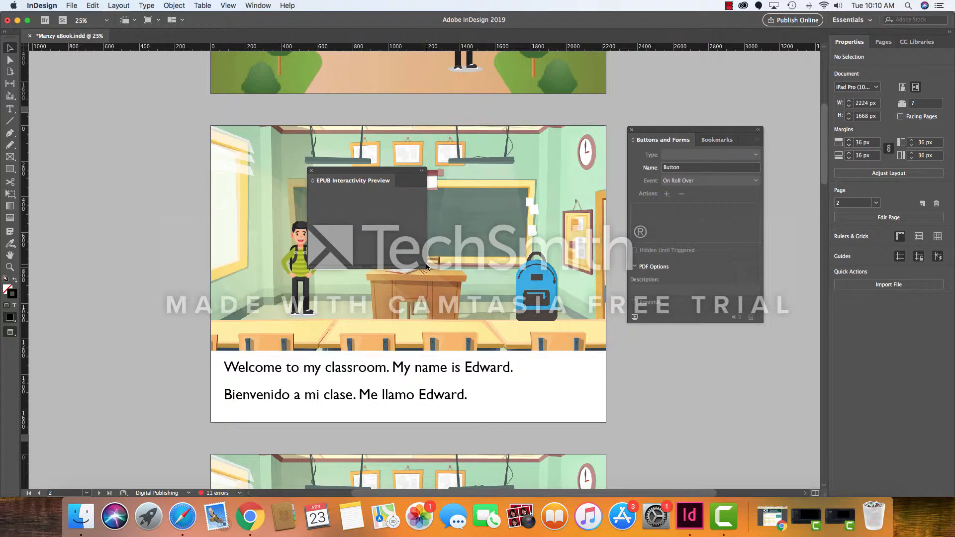
drag(431, 273, 529, 360)
drag(448, 178, 250, 170)
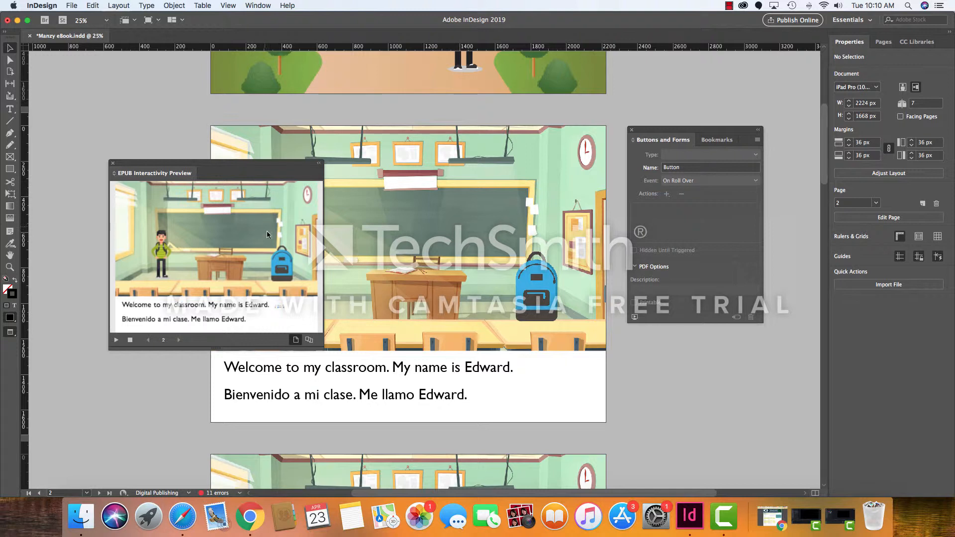
mouse_move(277, 266)
click(113, 163)
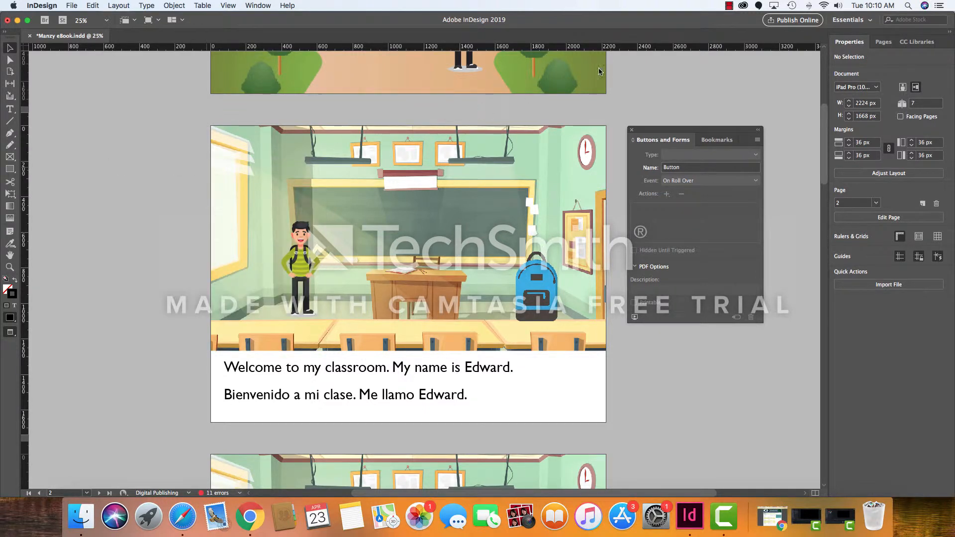
Publish the document online as an update of the existing "Manzy eBook", with all pages exported as single, and confirm updating its link
scroll(795, 31, up, 1)
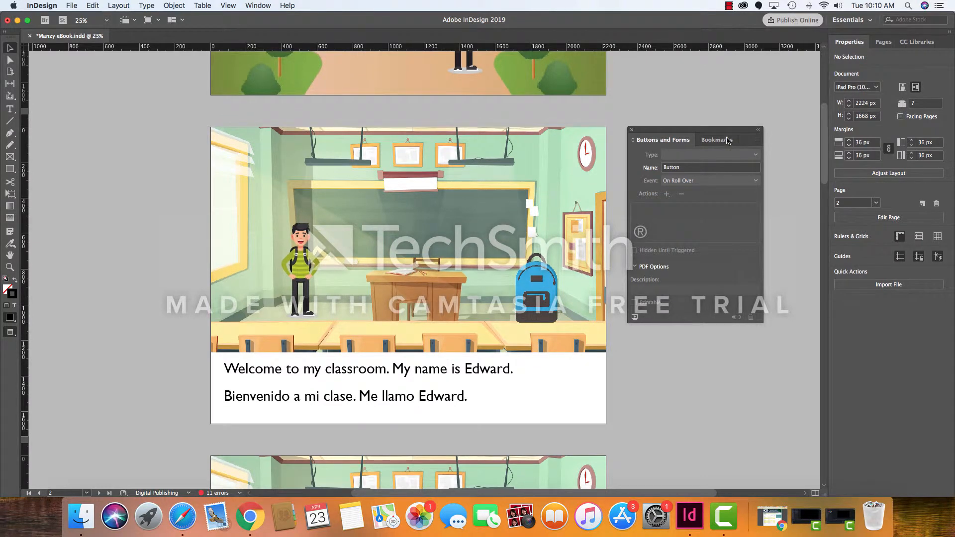
click(634, 316)
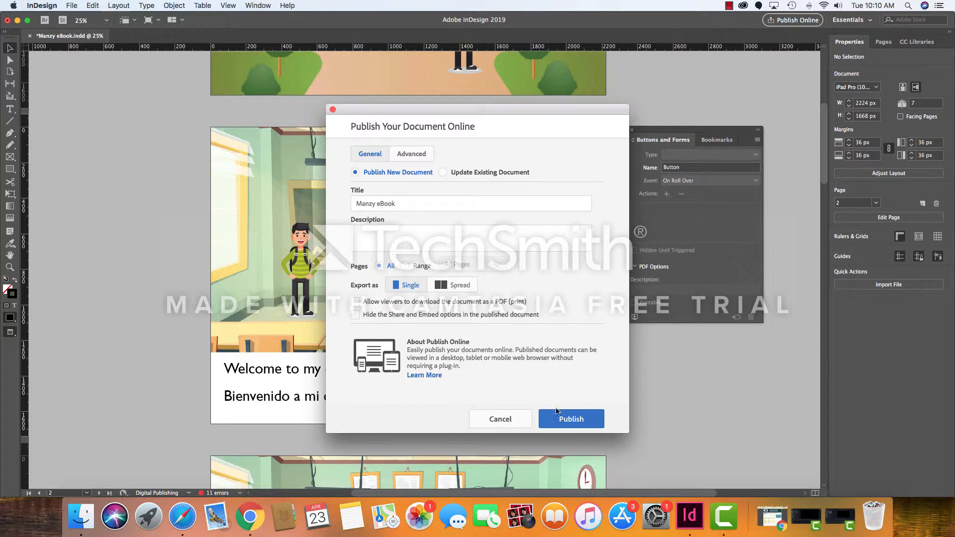
click(444, 172)
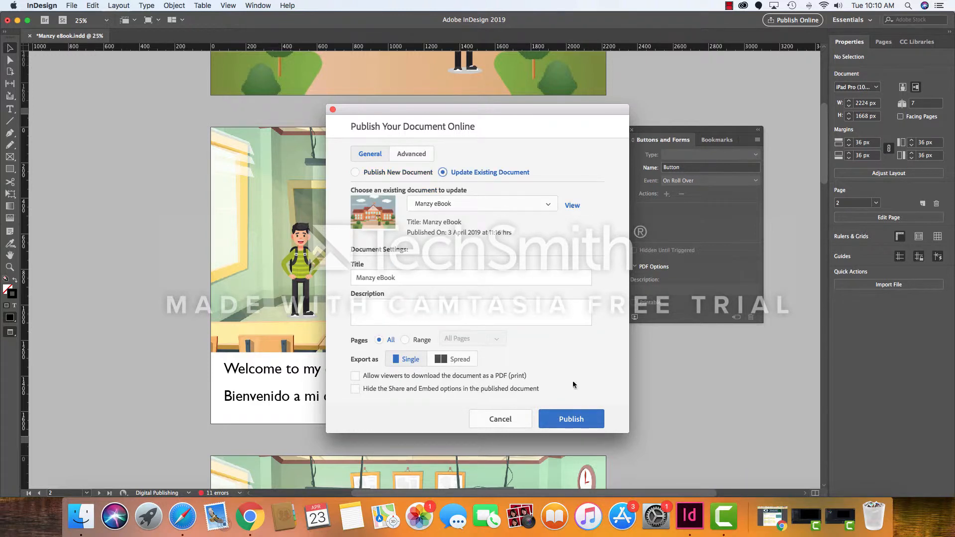
click(572, 419)
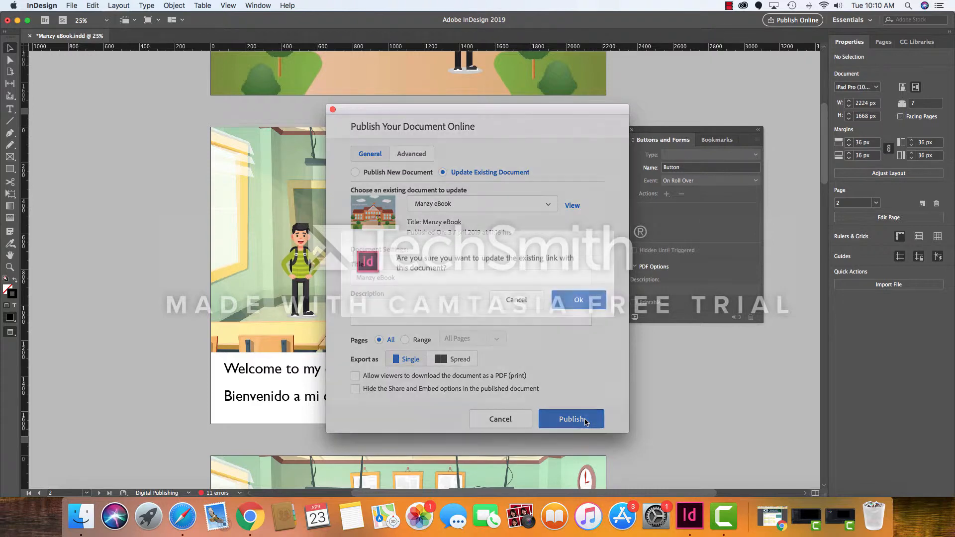
click(573, 300)
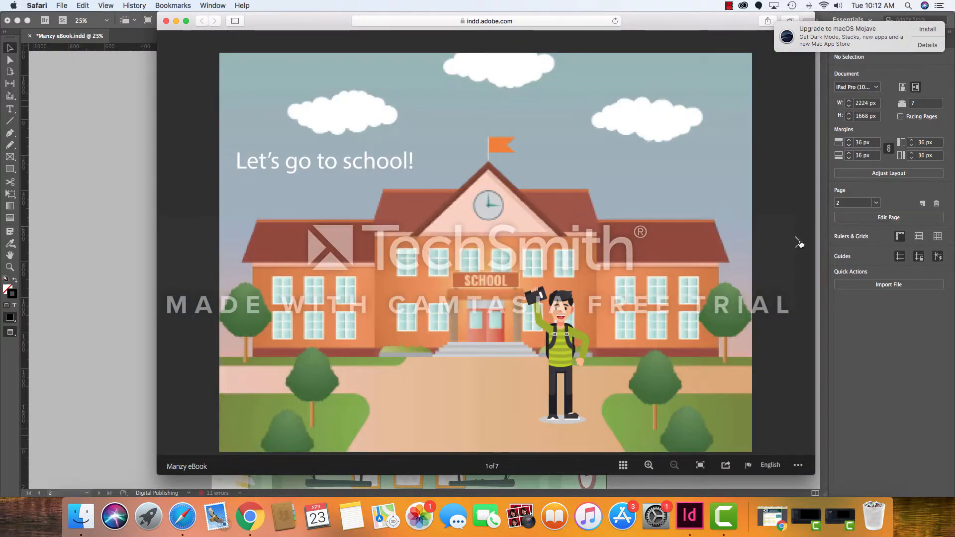
Go to page 2 of the published eBook in Safari and test the backpack's rollover label
click(798, 243)
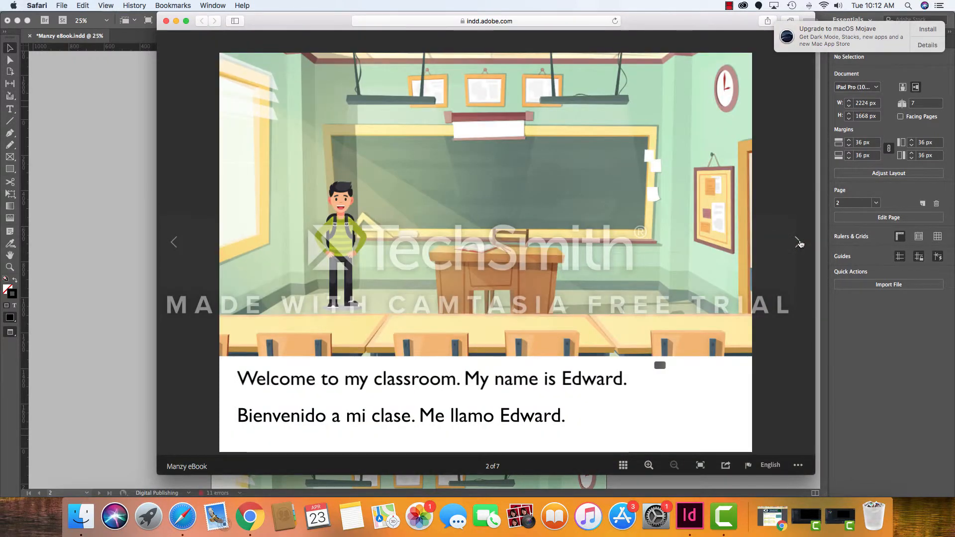
click(672, 272)
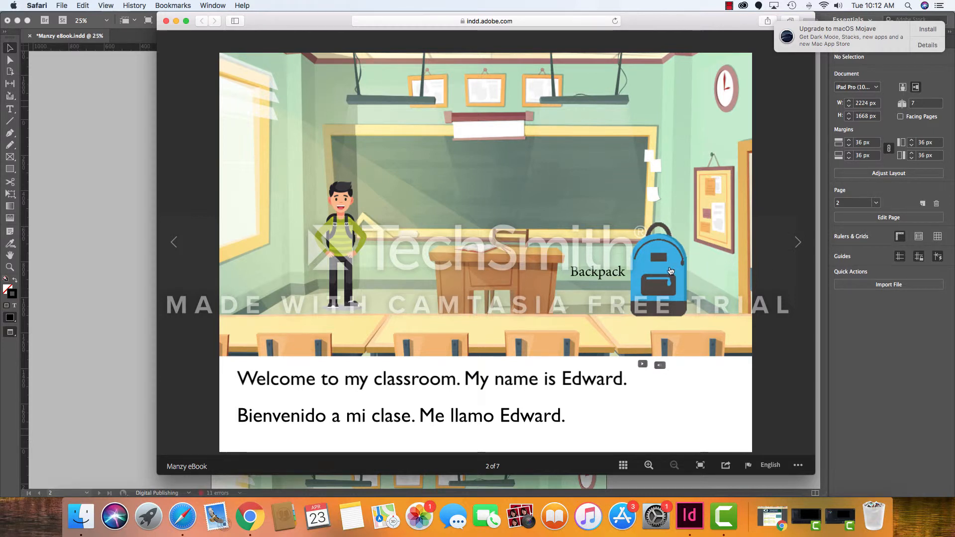